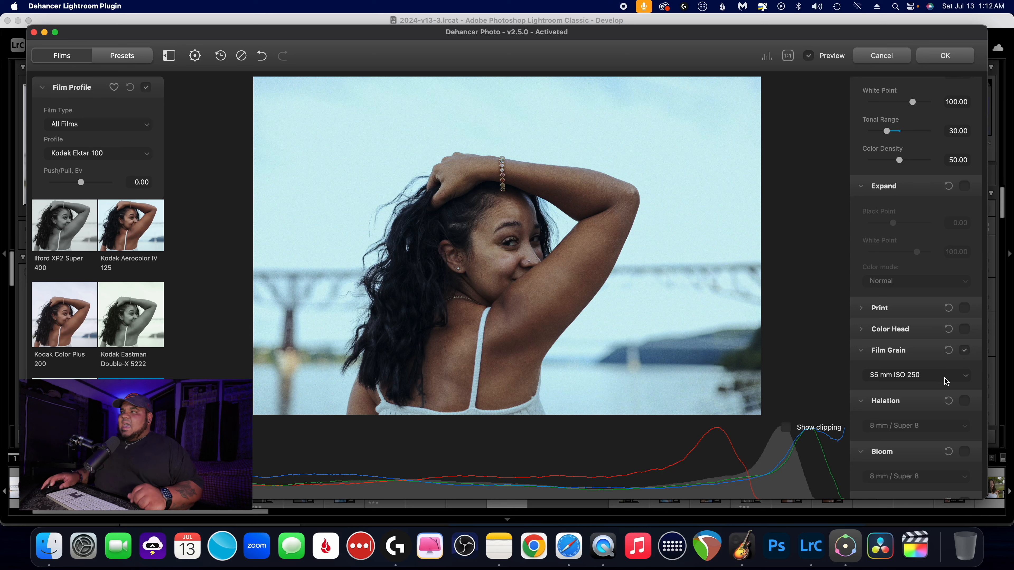
Try the 8 mm ISO 50 and 16 mm ISO 50 film grain presets on the enlarged photo.
click(942, 378)
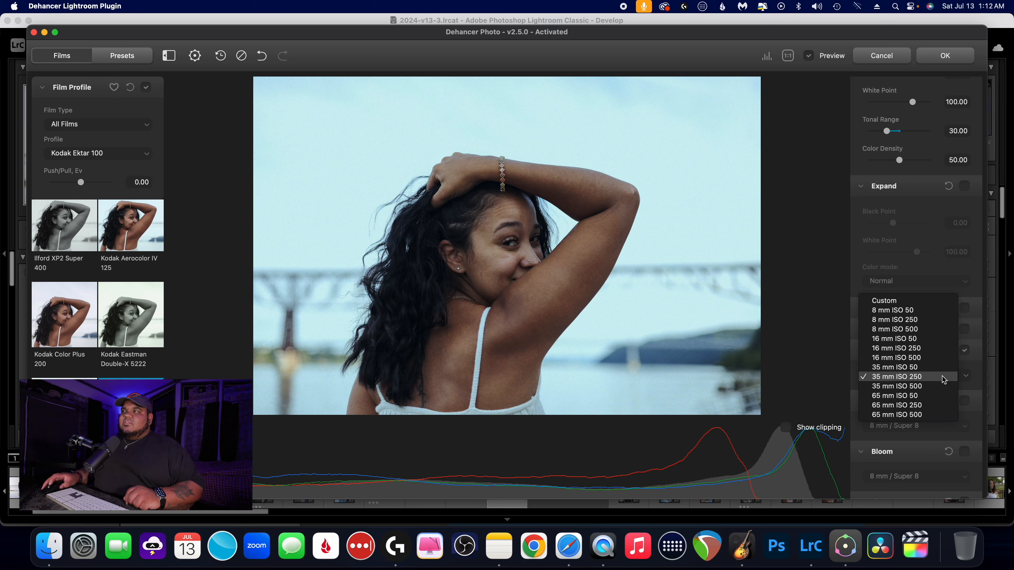
click(910, 310)
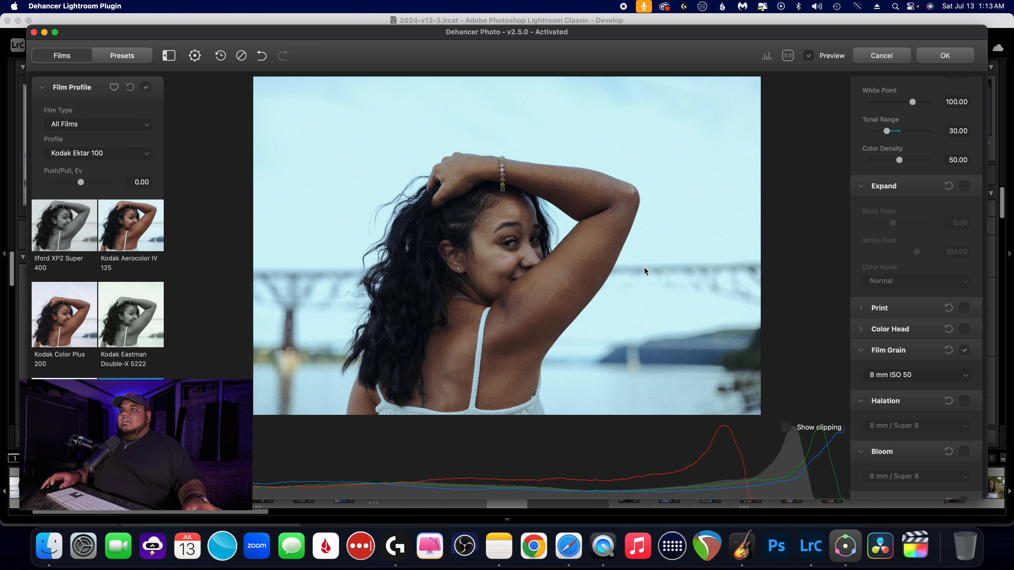
click(646, 272)
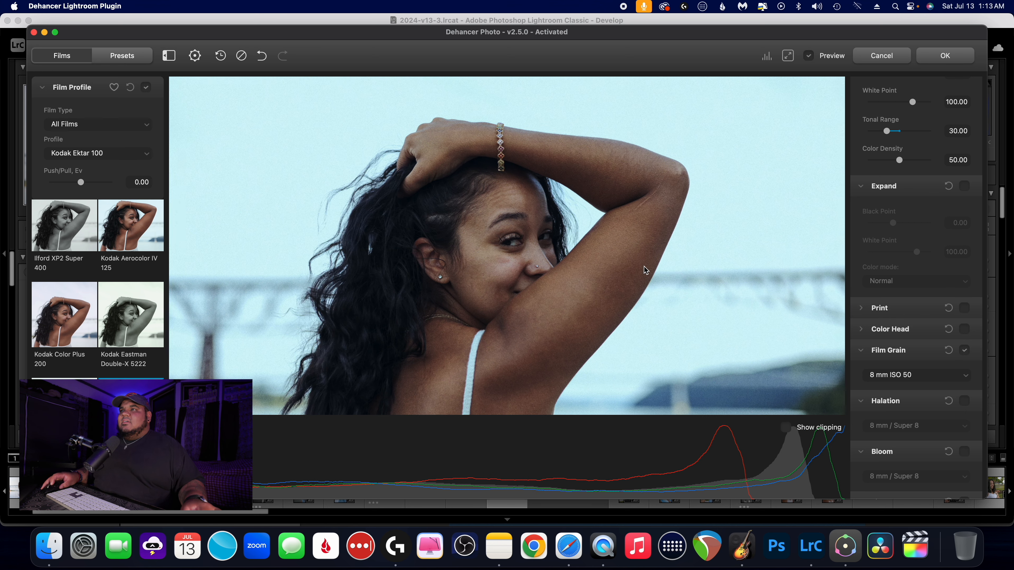
click(955, 377)
click(937, 414)
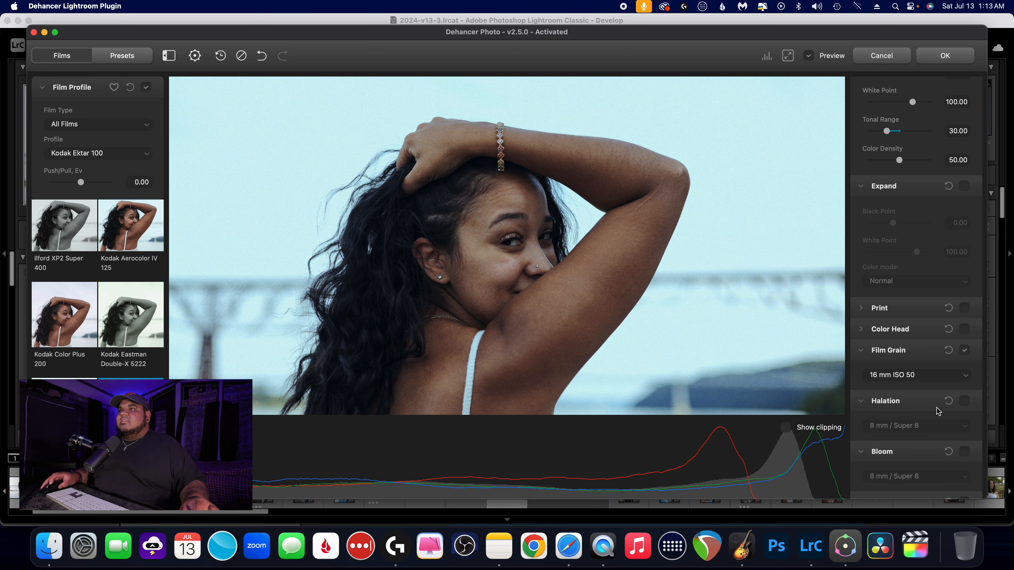
Try the 65 mm ISO 50 and 35 mm ISO 250 film grain presets on the photo.
click(942, 377)
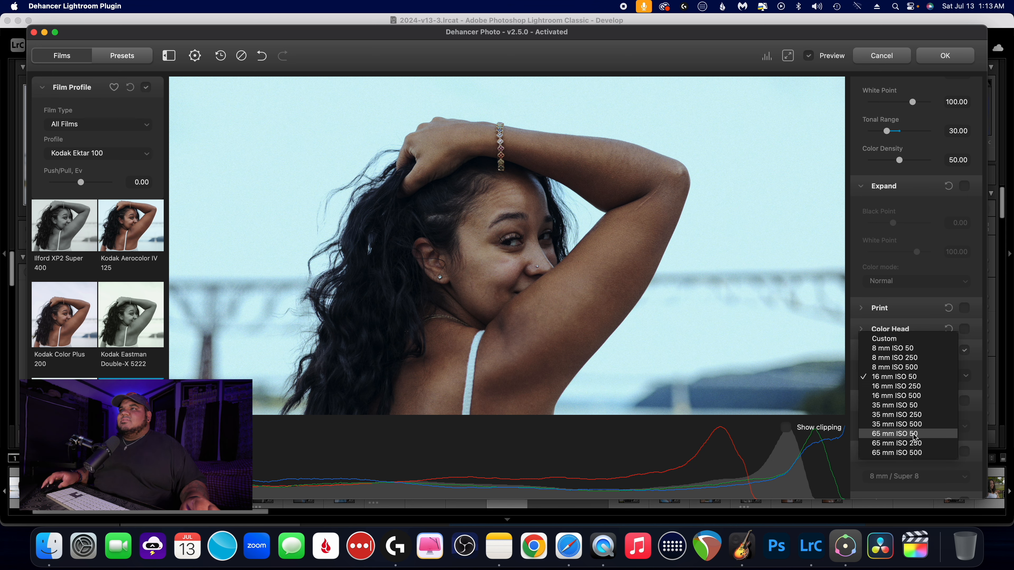
click(914, 435)
click(922, 376)
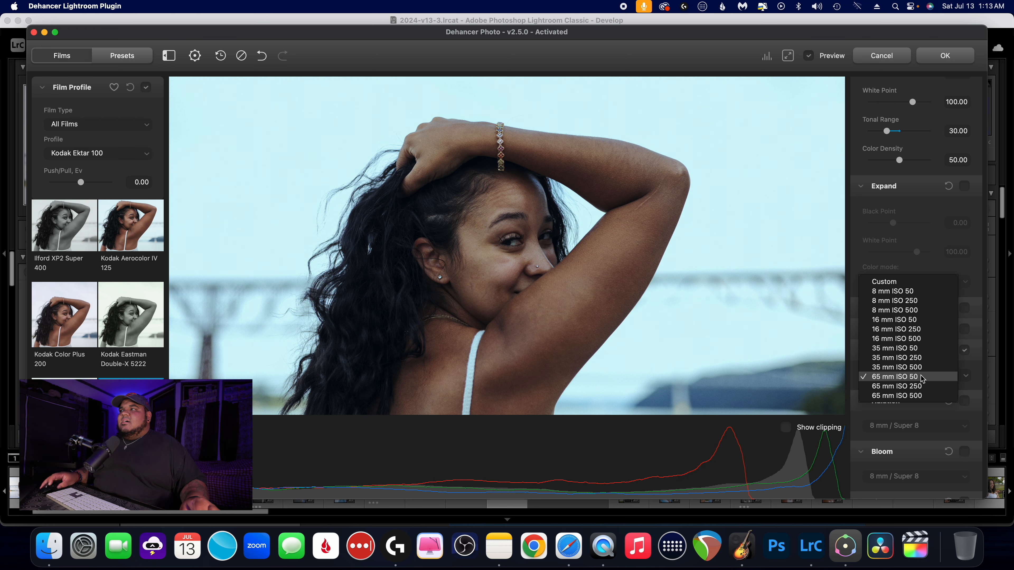
click(920, 358)
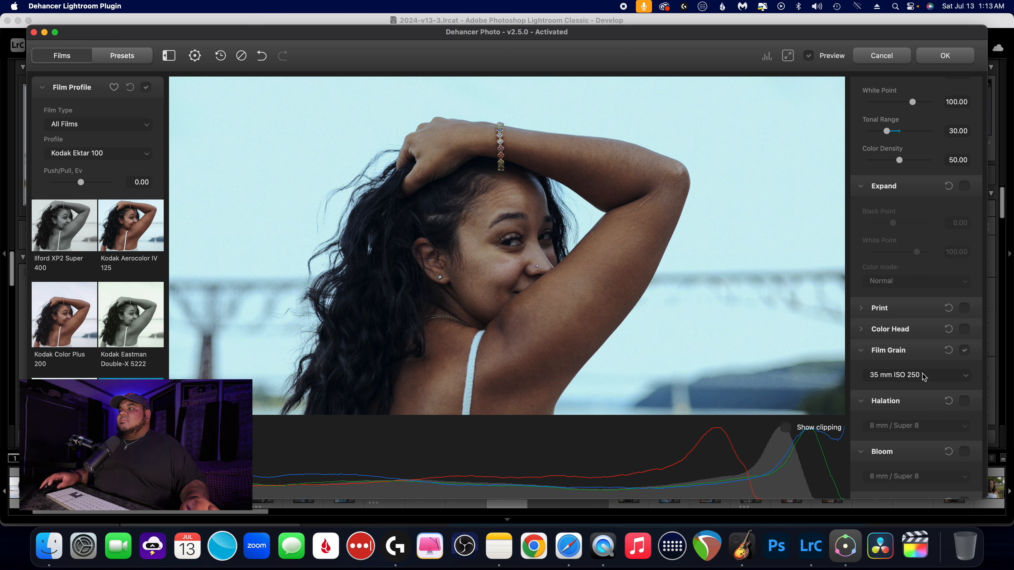
Set the film grain preset to 35 mm ISO 50.
click(923, 377)
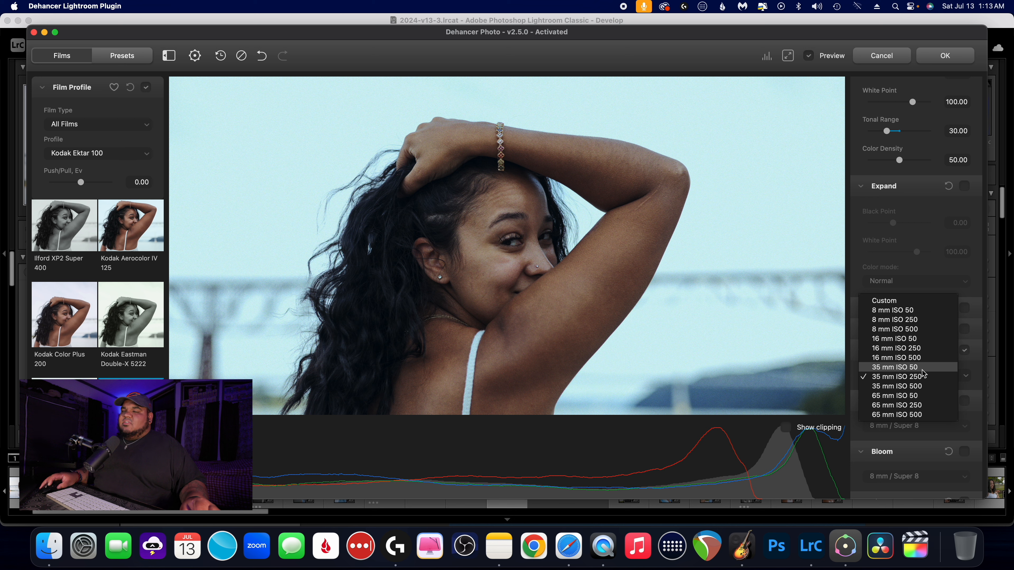
click(922, 369)
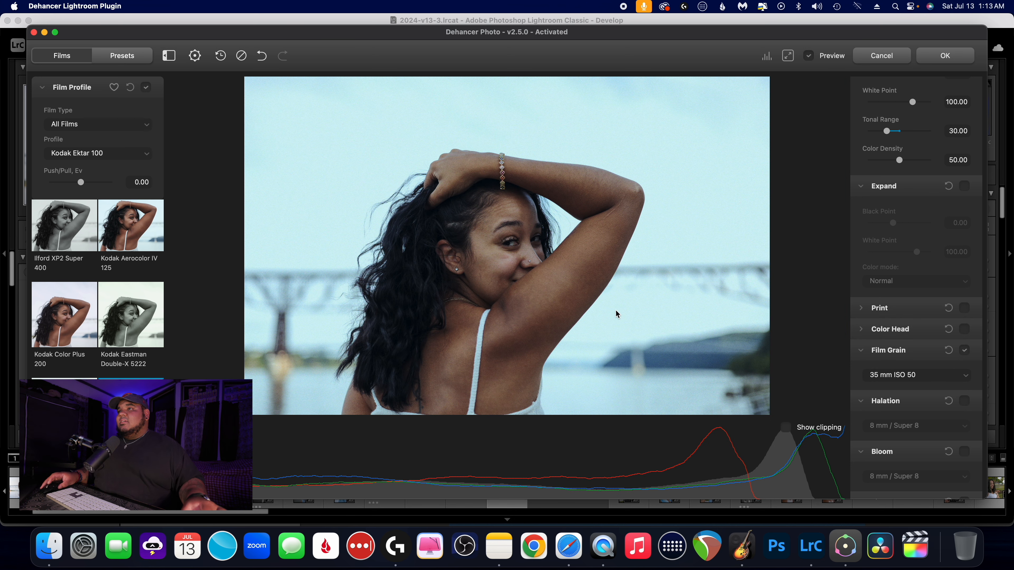
scroll(616, 312, down, 2)
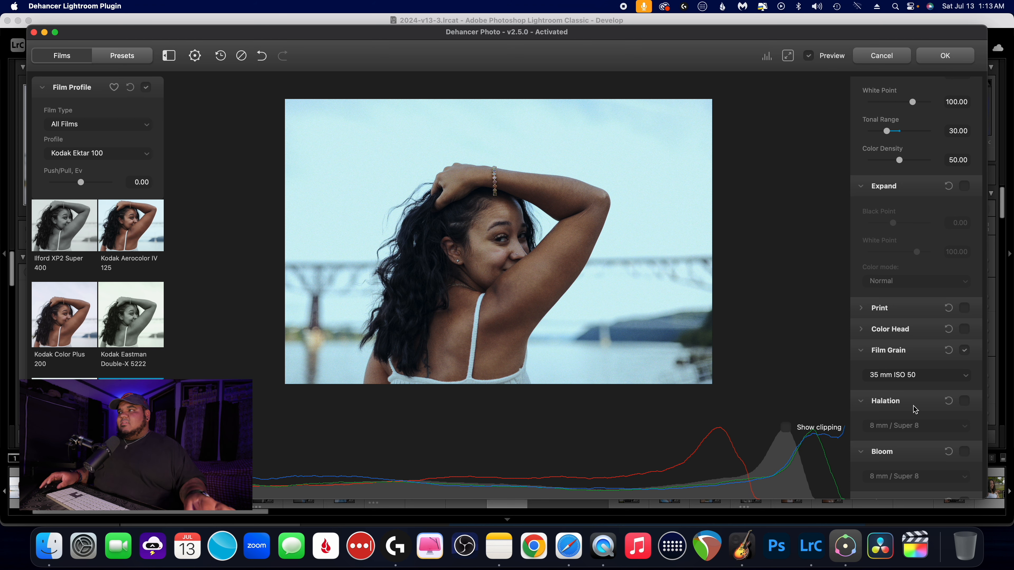
scroll(732, 355, up, 2)
Enable Halation and compare the photo with the effect off and on.
click(965, 400)
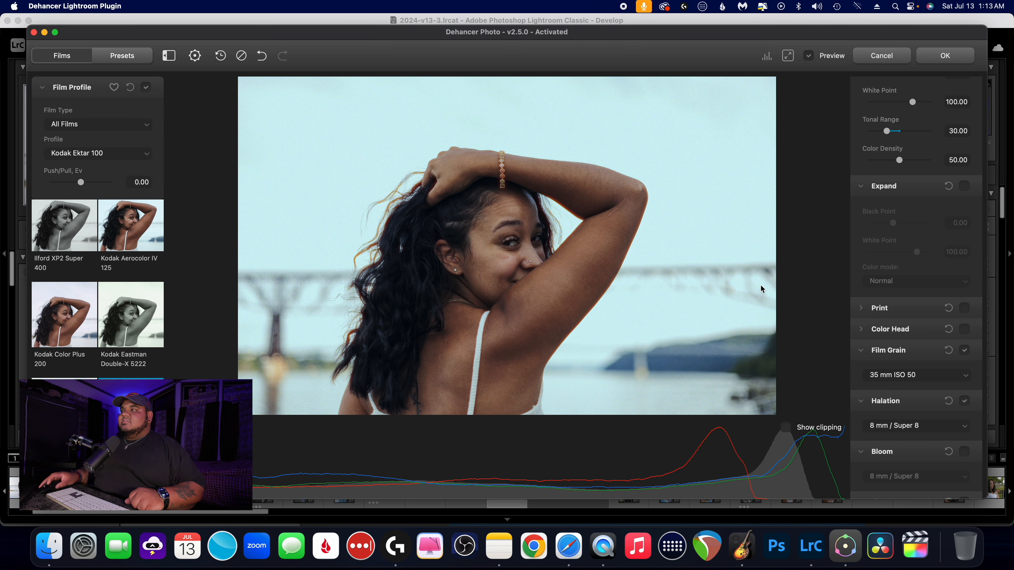
click(973, 403)
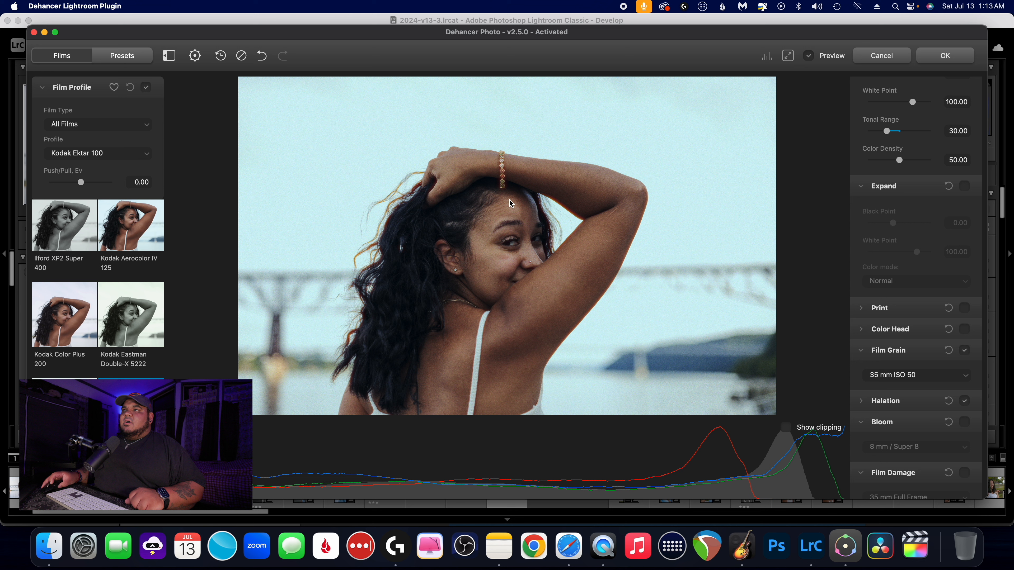
click(966, 404)
click(965, 402)
click(878, 407)
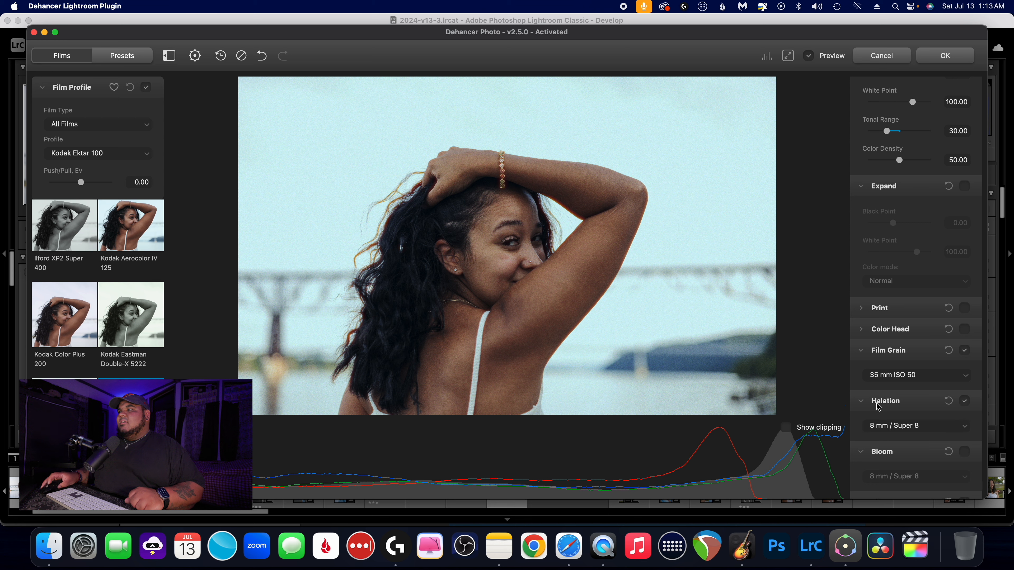
Try the 35 mm / Super 35 preset for Halation.
scroll(881, 404, down, 3)
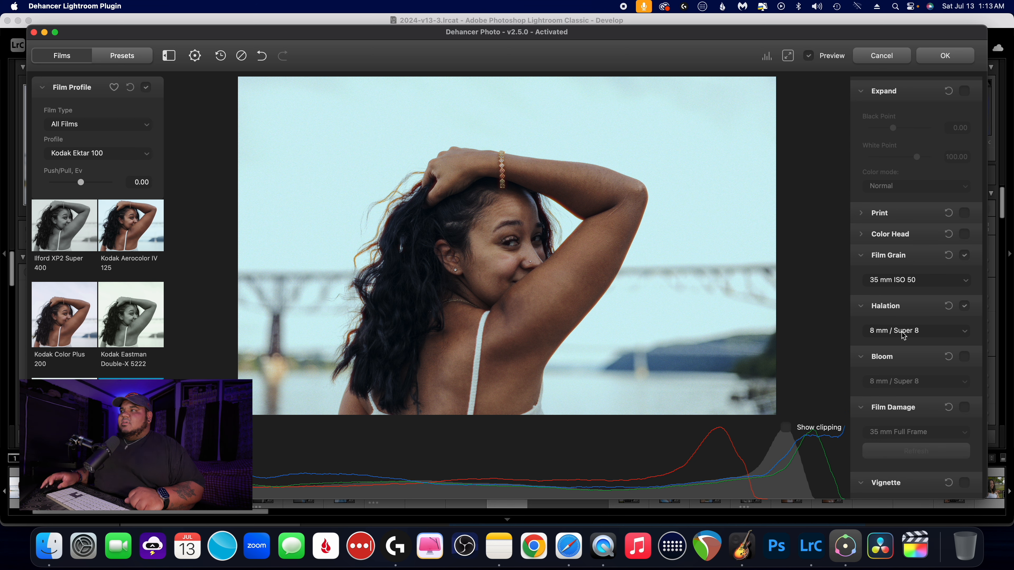
click(904, 336)
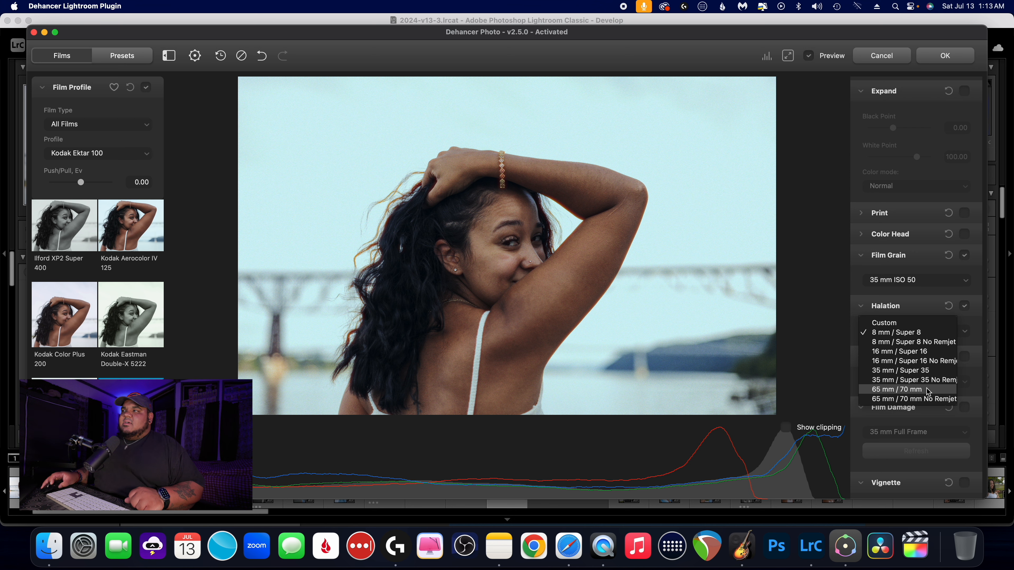
click(914, 374)
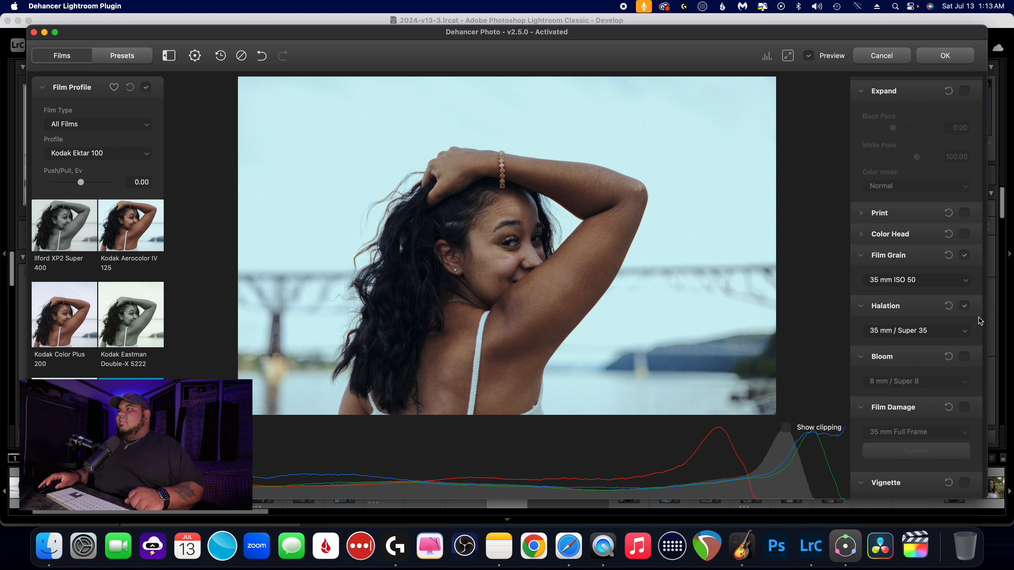
Compare the photo with the Halation effect switched off and on, leaving it enabled.
click(972, 312)
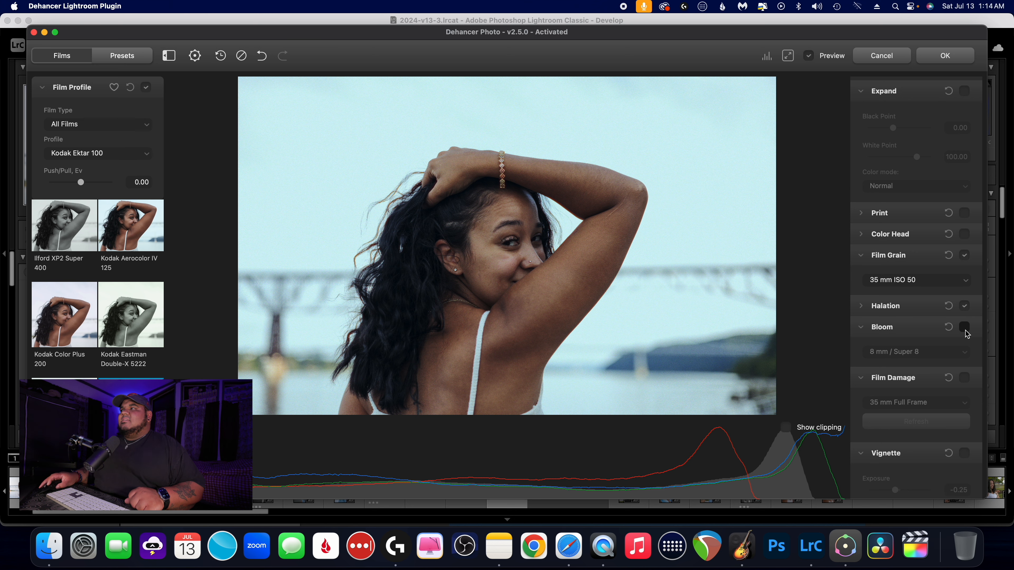
click(967, 314)
click(966, 309)
click(966, 309)
click(966, 309)
click(966, 310)
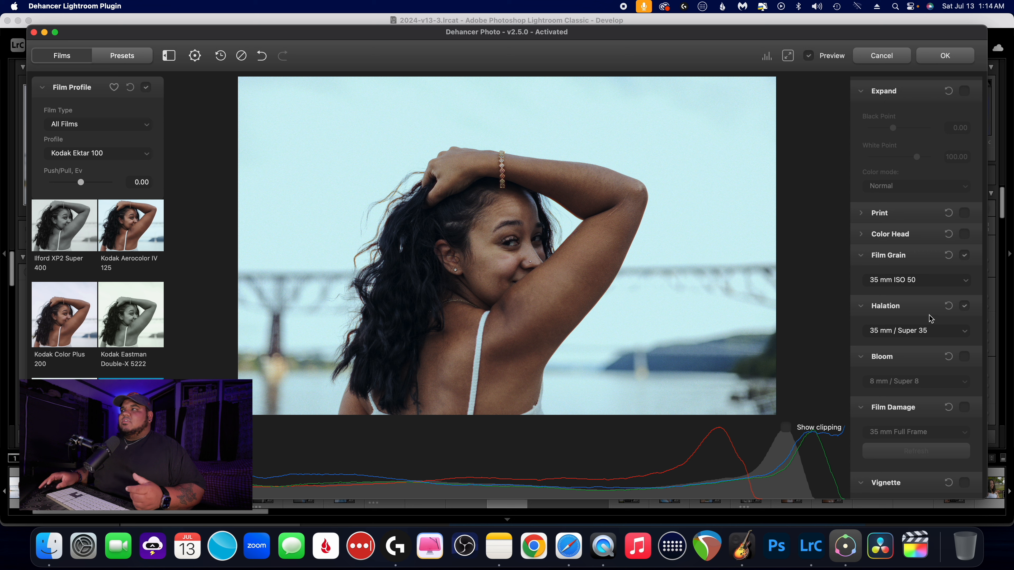
click(964, 306)
click(965, 305)
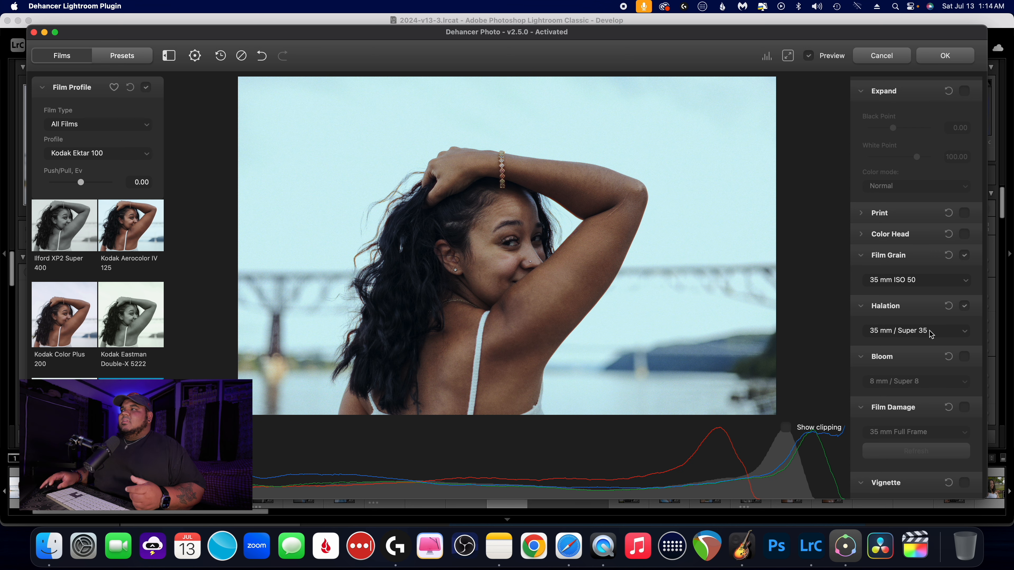
Try the 65 mm / 70 mm Halation preset, then set it to 16 mm / Super 16.
click(918, 331)
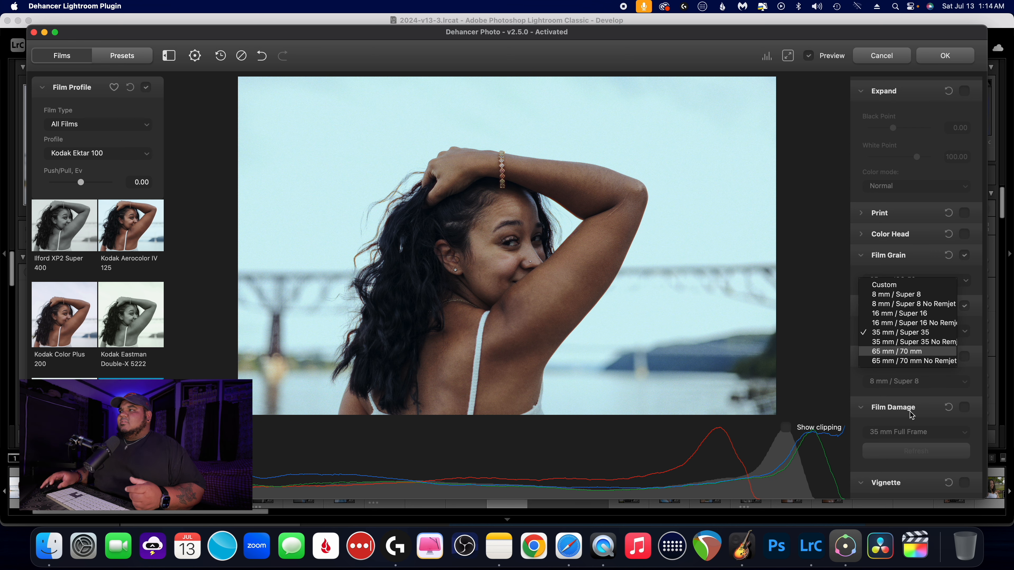
click(910, 352)
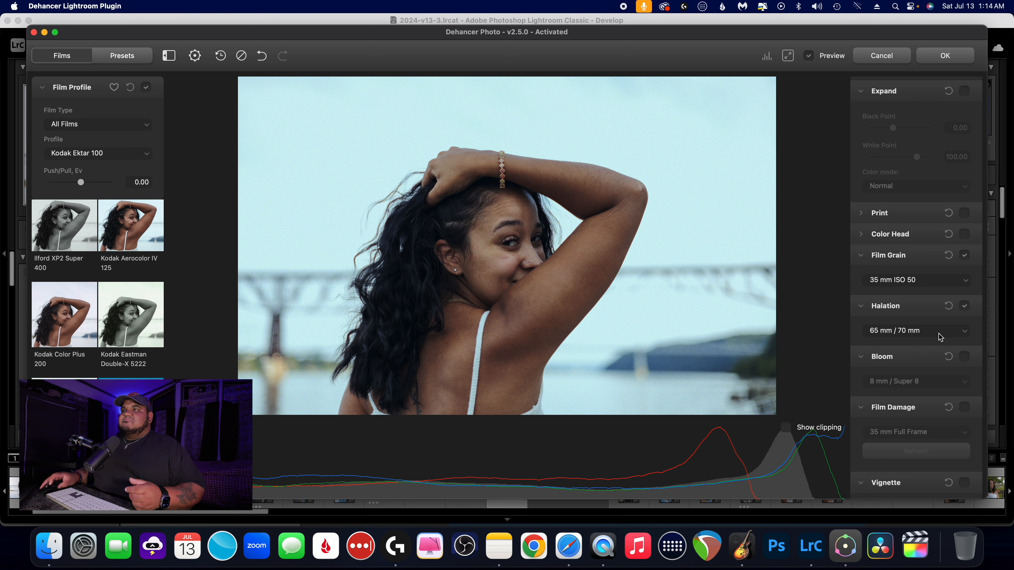
click(939, 335)
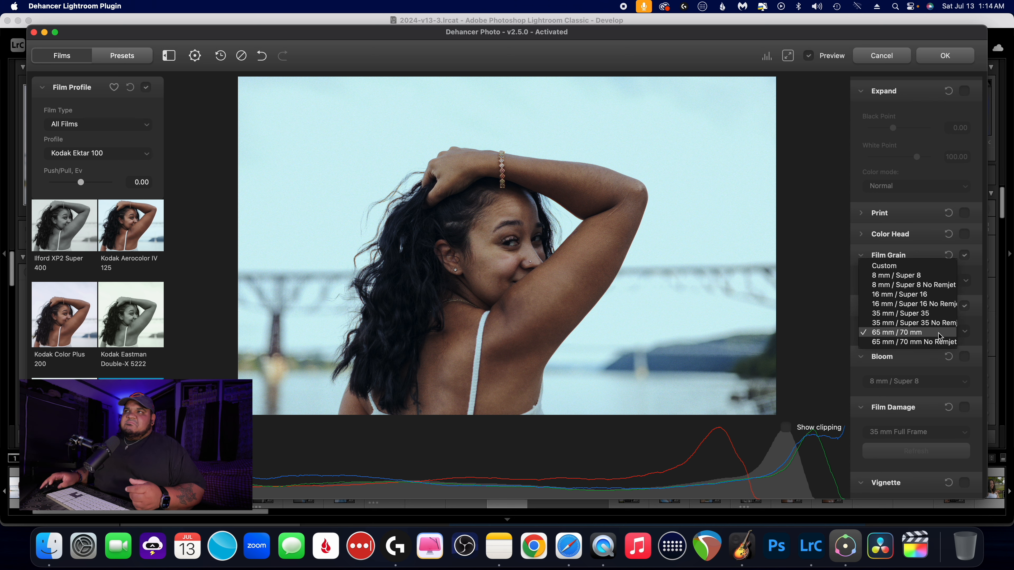
click(927, 296)
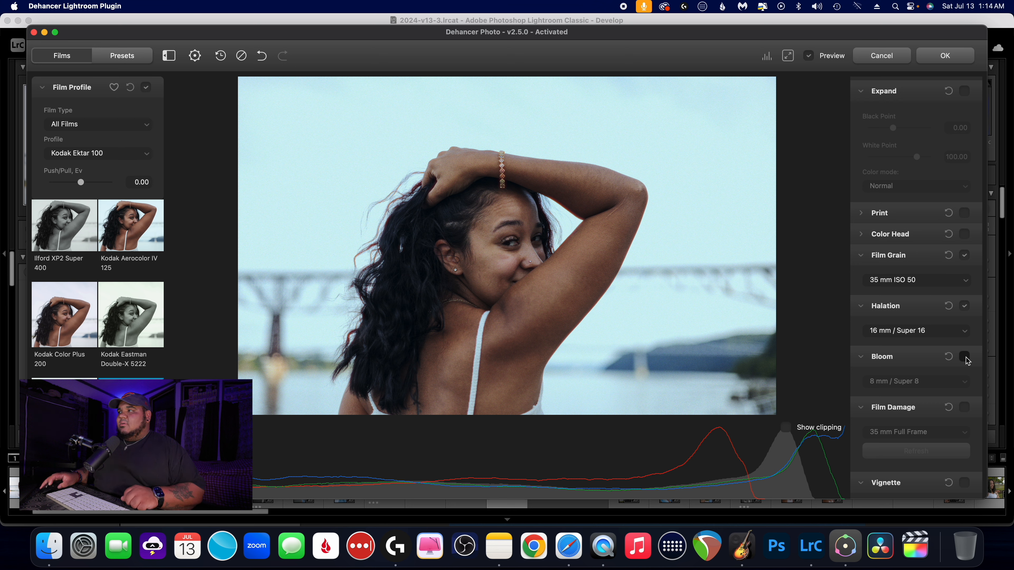
Enable Bloom and compare the photo with the effect off and on, leaving it enabled.
scroll(904, 357, down, 3)
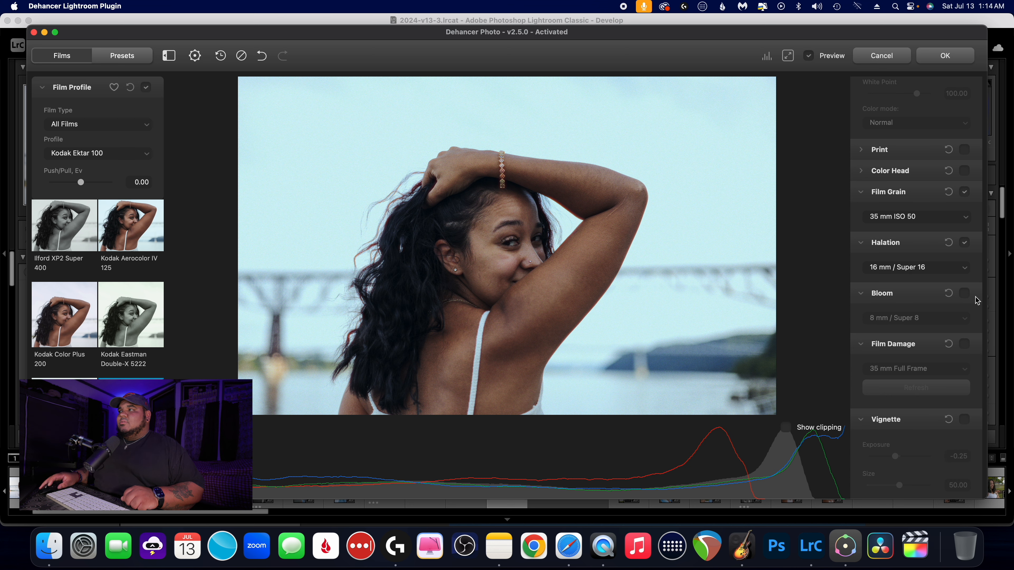
click(964, 293)
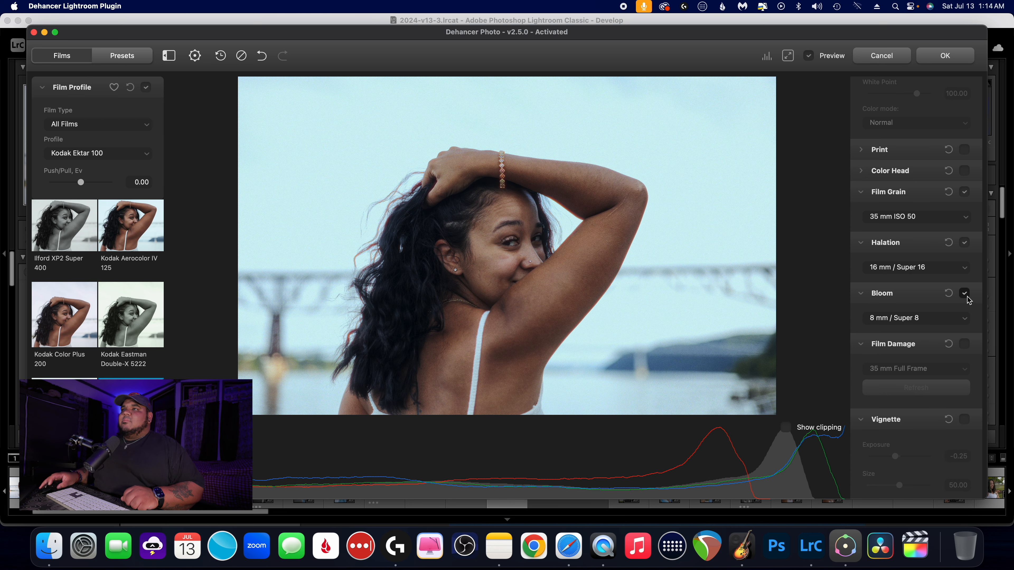
click(964, 294)
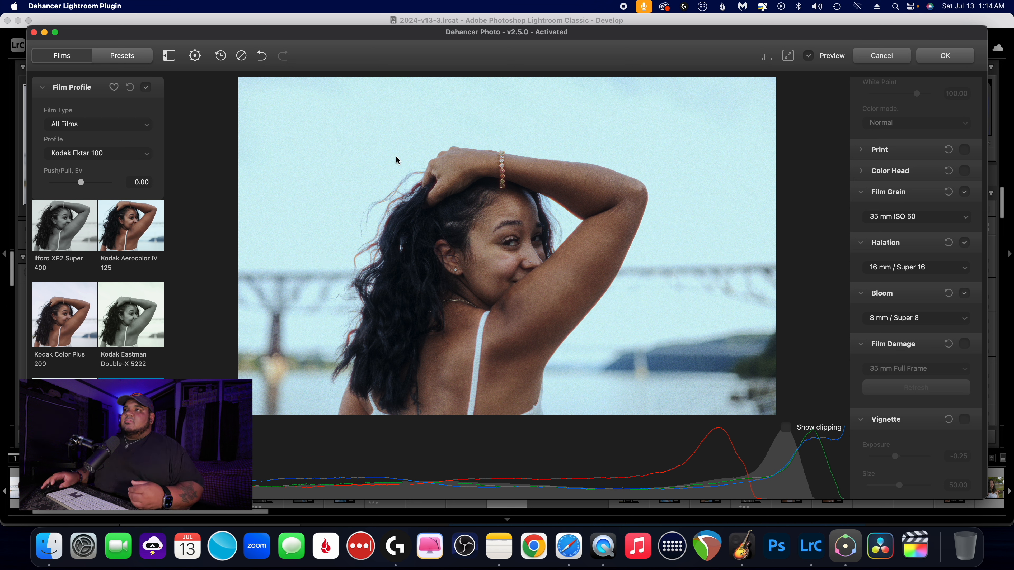
click(965, 294)
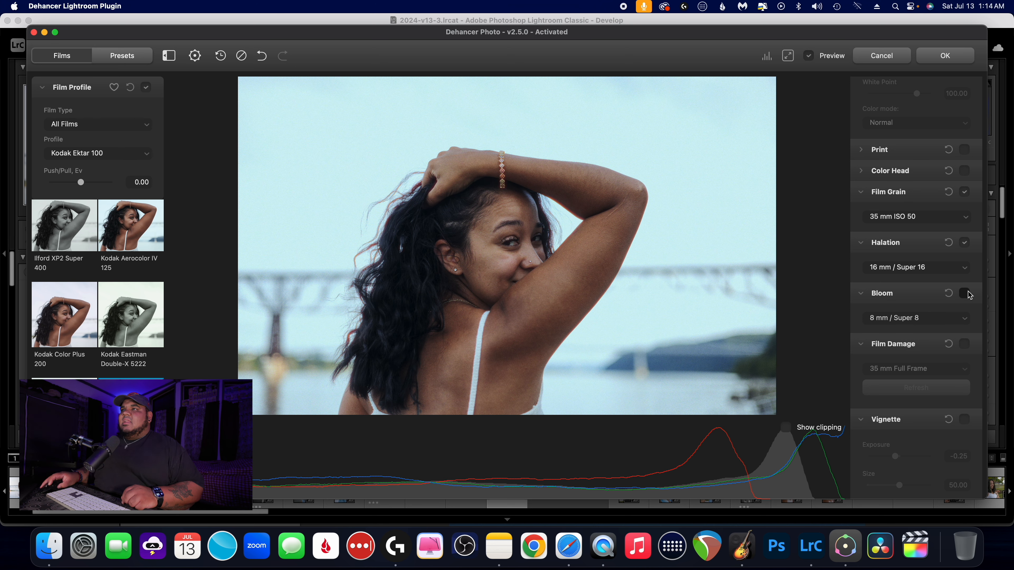
click(966, 294)
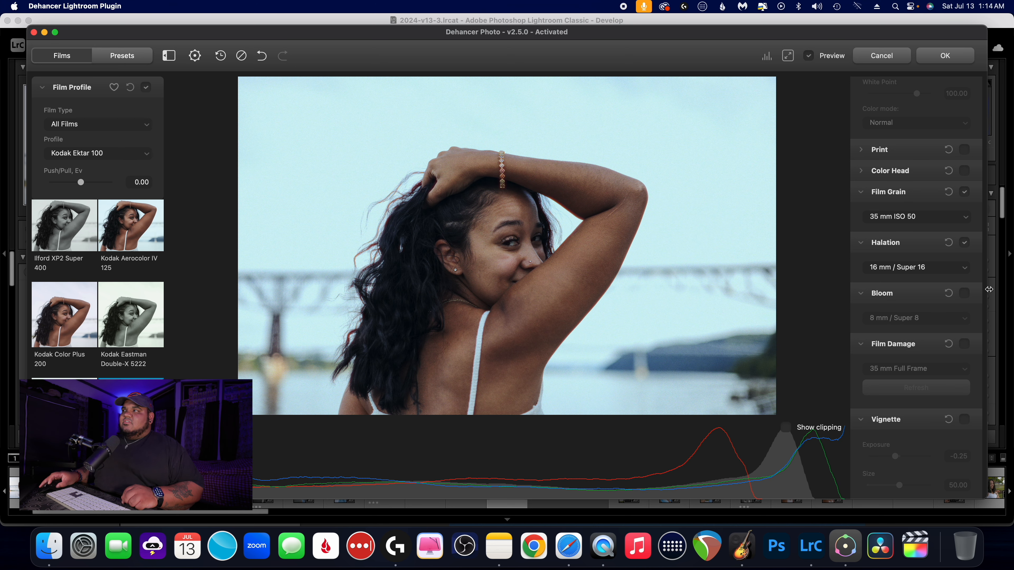
click(978, 294)
click(937, 297)
click(965, 294)
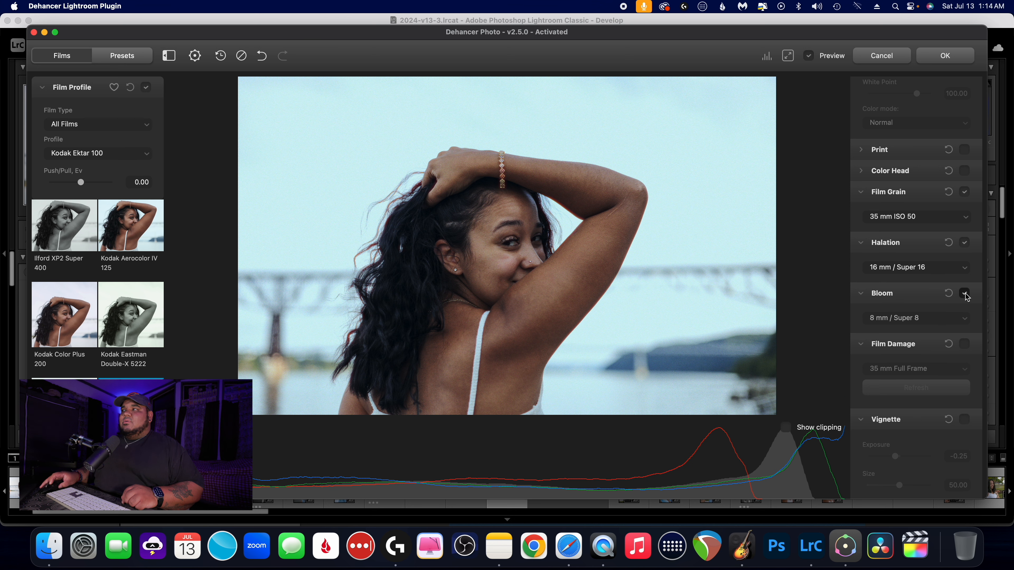
Compare the photo with Halation off and on while Bloom is active, leaving Halation disabled.
click(965, 243)
click(964, 243)
click(965, 243)
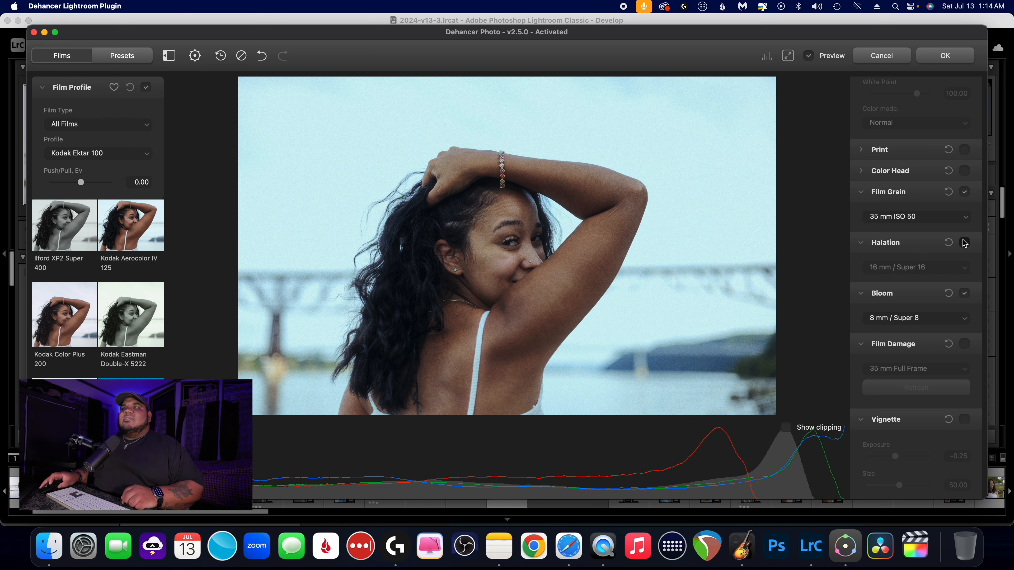
click(964, 243)
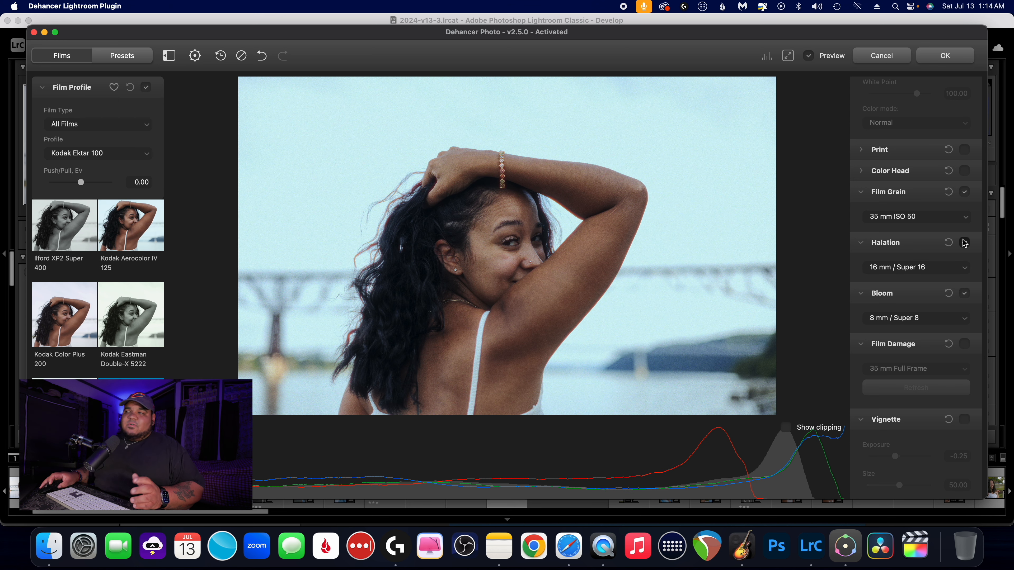
click(964, 243)
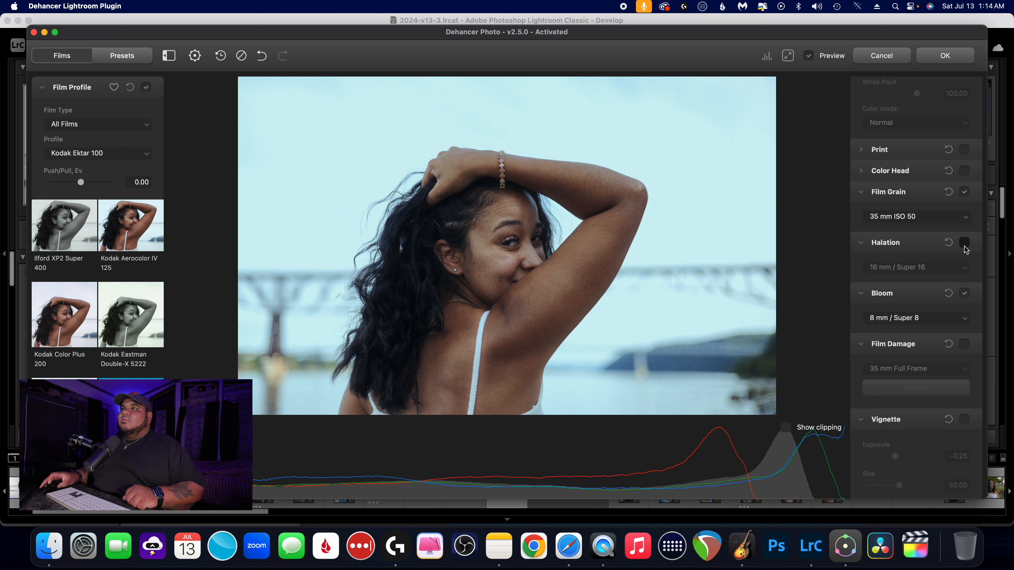
Compare the photo with Bloom off and on, try the 35 mm / Super 35 preset the same way, and return to 8 mm / Super 8.
click(964, 294)
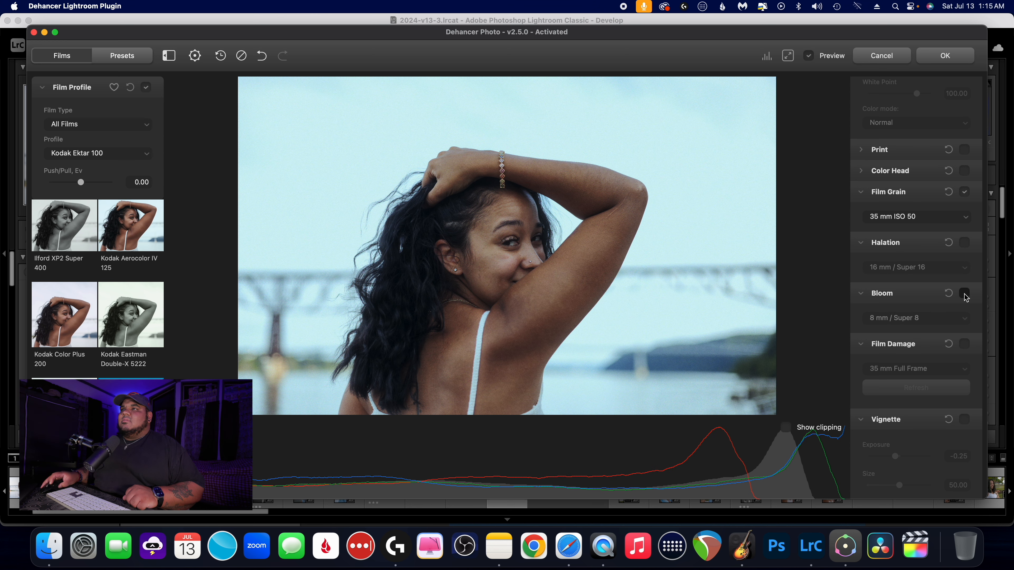
click(965, 293)
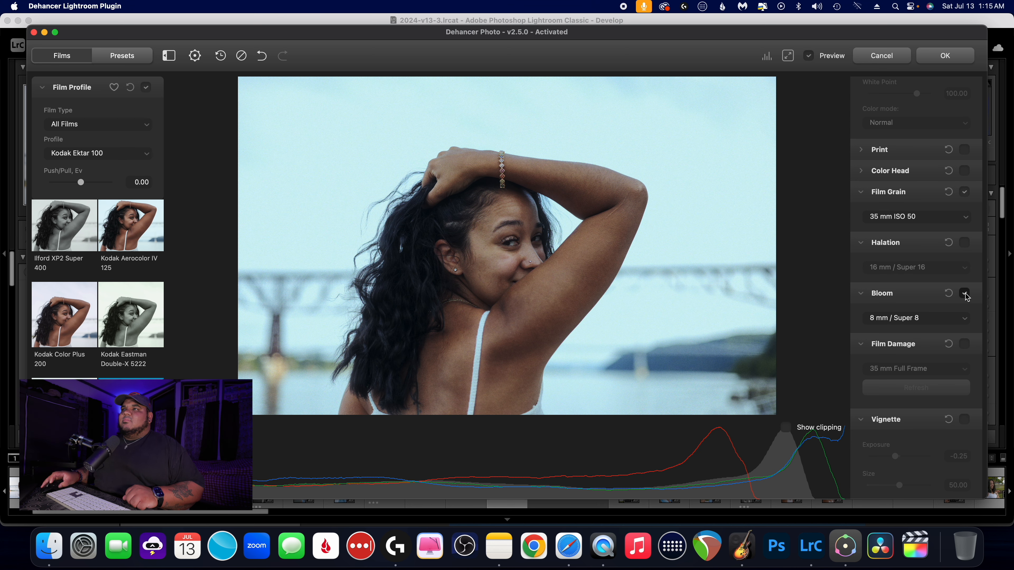
click(889, 322)
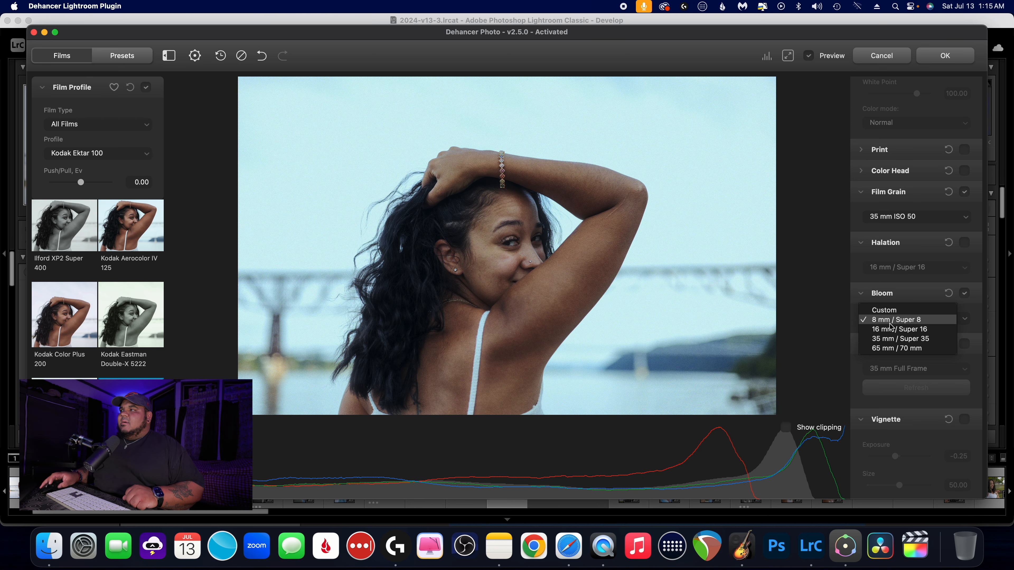
click(894, 339)
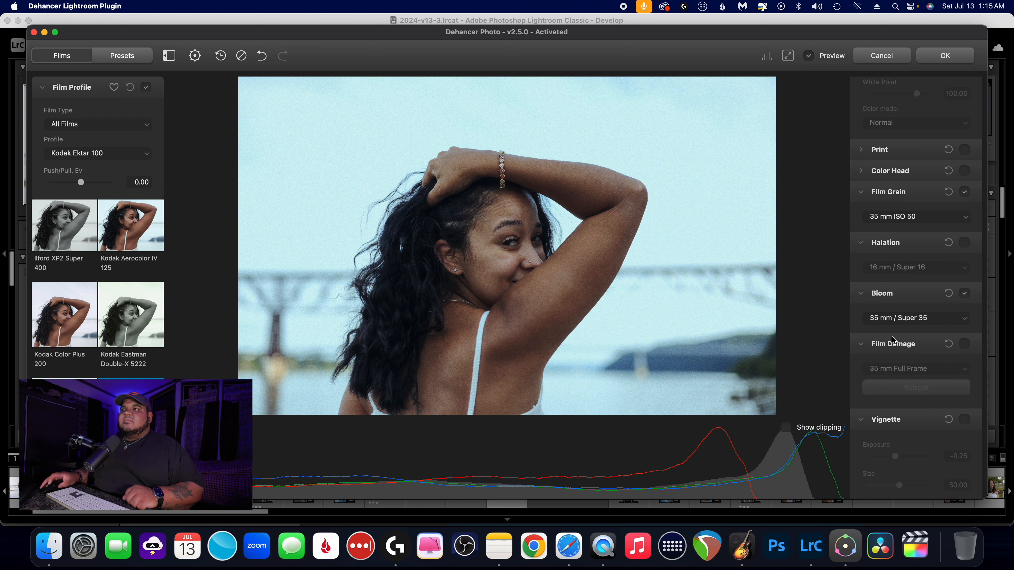
click(964, 294)
click(965, 294)
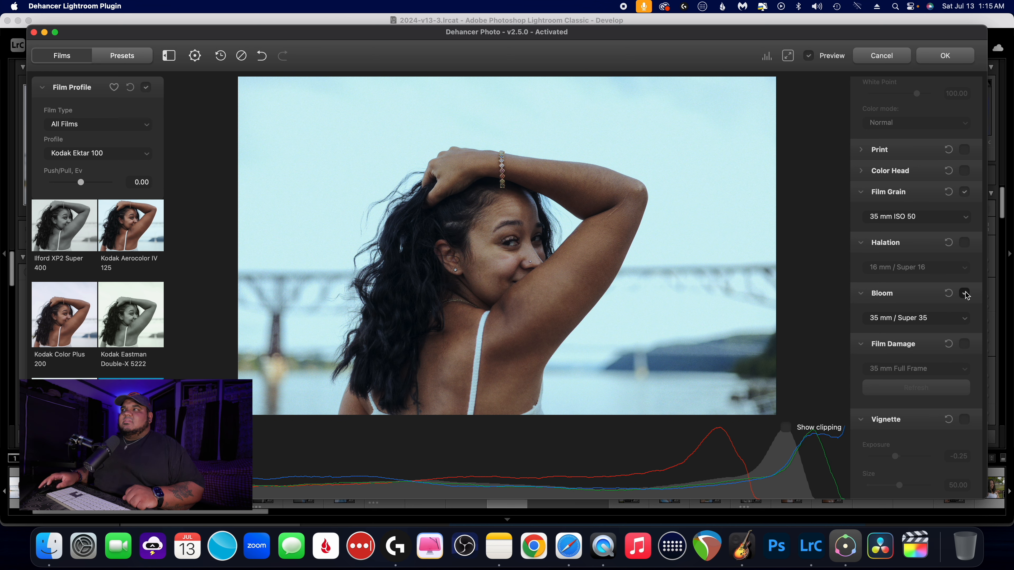
click(896, 319)
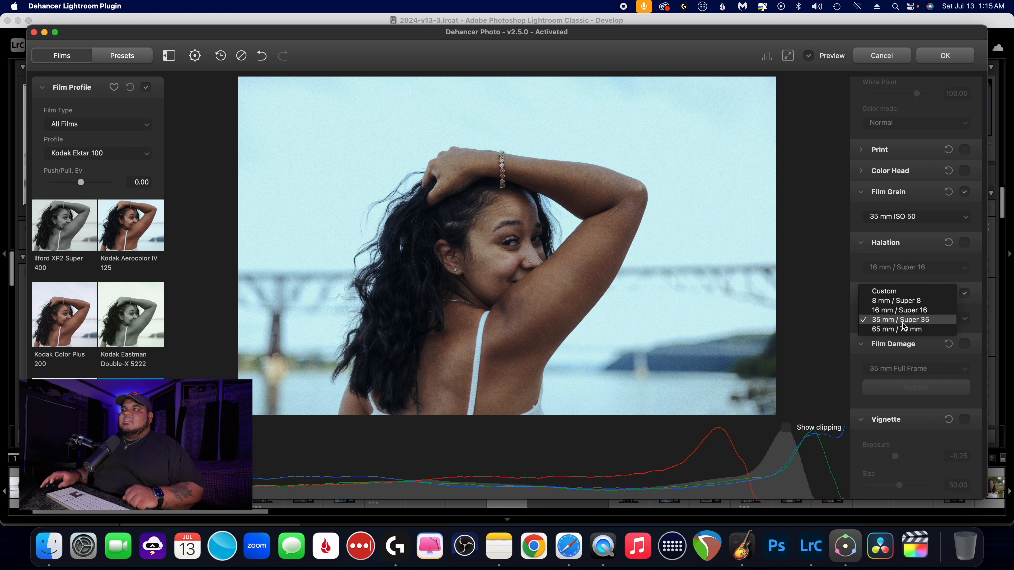
click(908, 303)
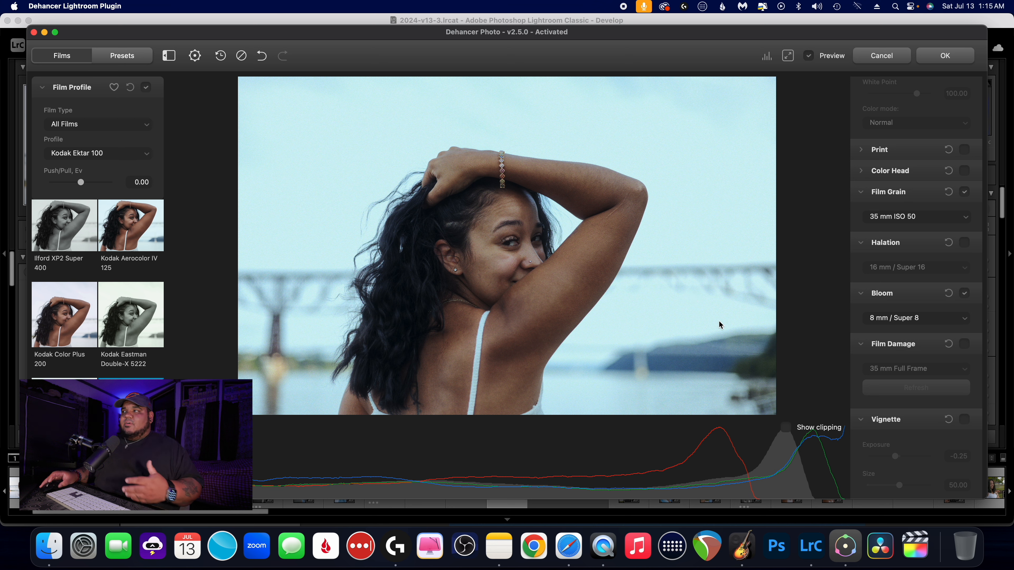
Enable Film Damage with the 35 mm Half Frame preset and refresh its dust and scratch pattern twice.
click(965, 345)
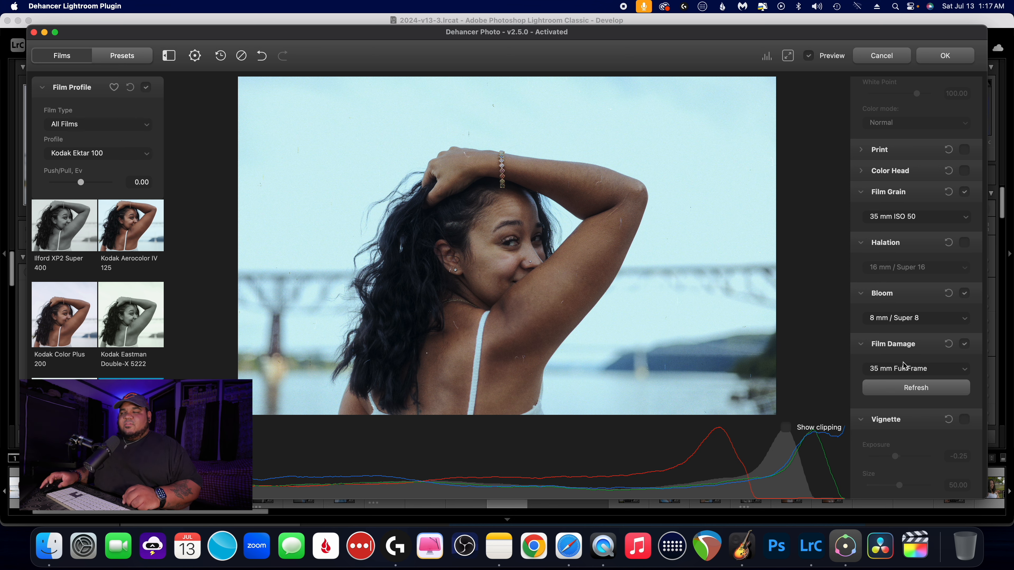
click(919, 372)
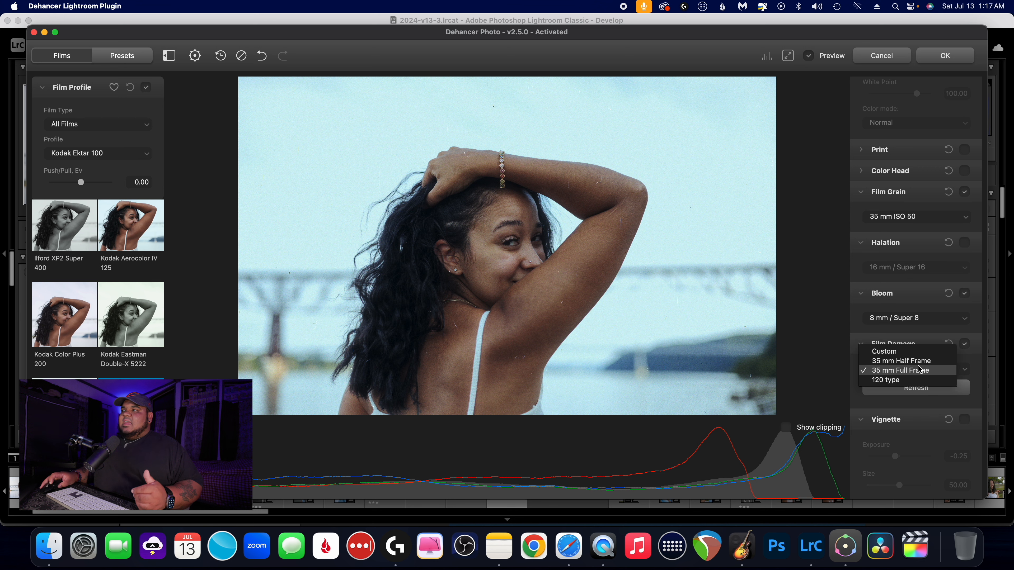
click(920, 362)
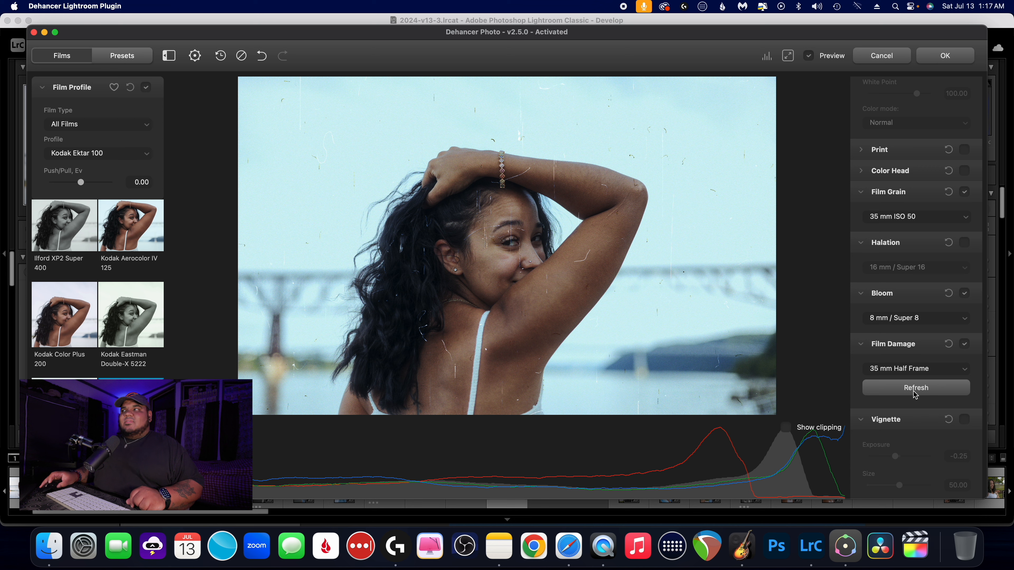
click(922, 392)
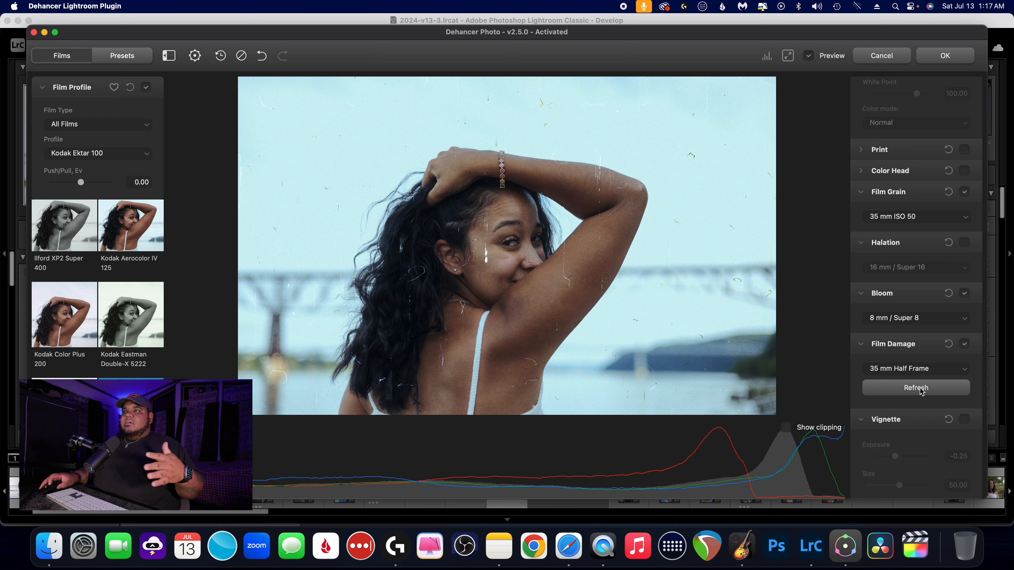
click(922, 392)
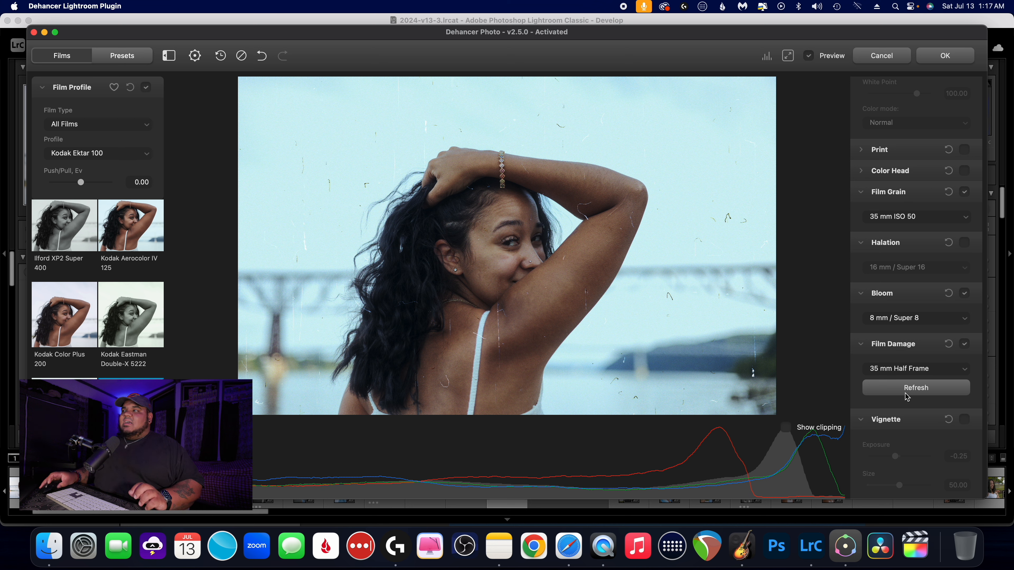
Enable Vignette, compare the photo with it off and on, and set the vignette exposure to 0.09.
scroll(914, 395, down, 3)
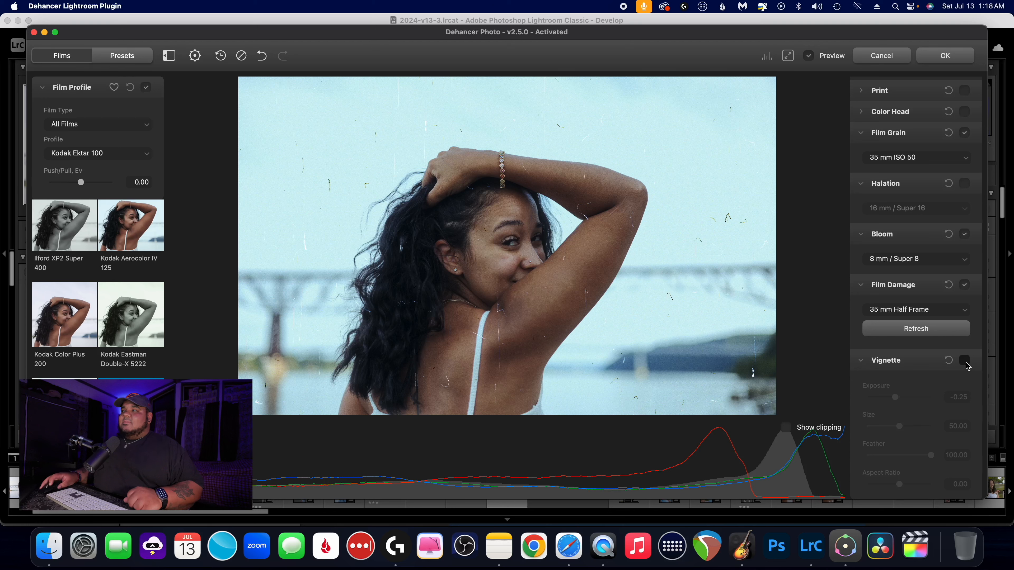
click(965, 361)
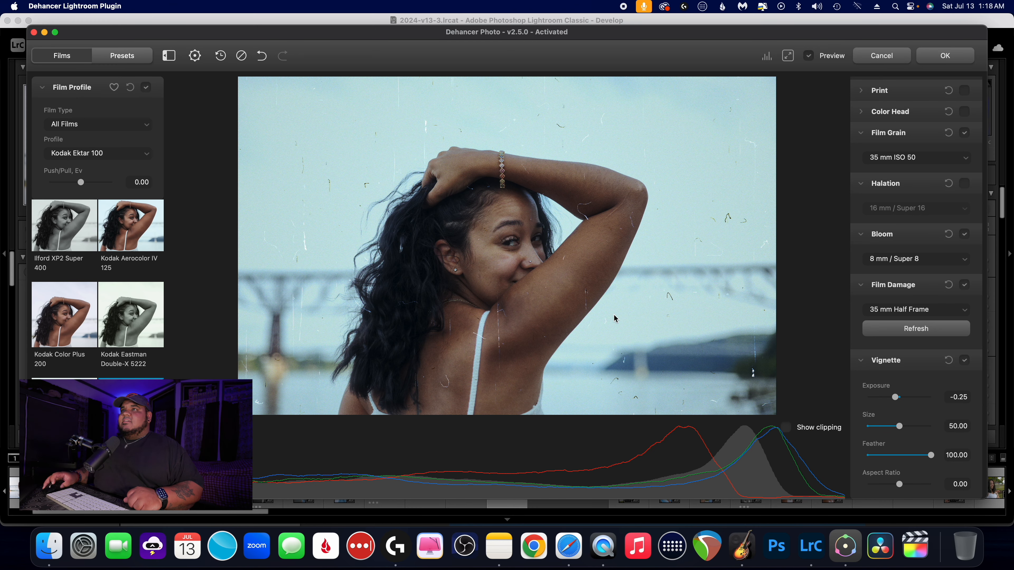
click(966, 362)
click(964, 362)
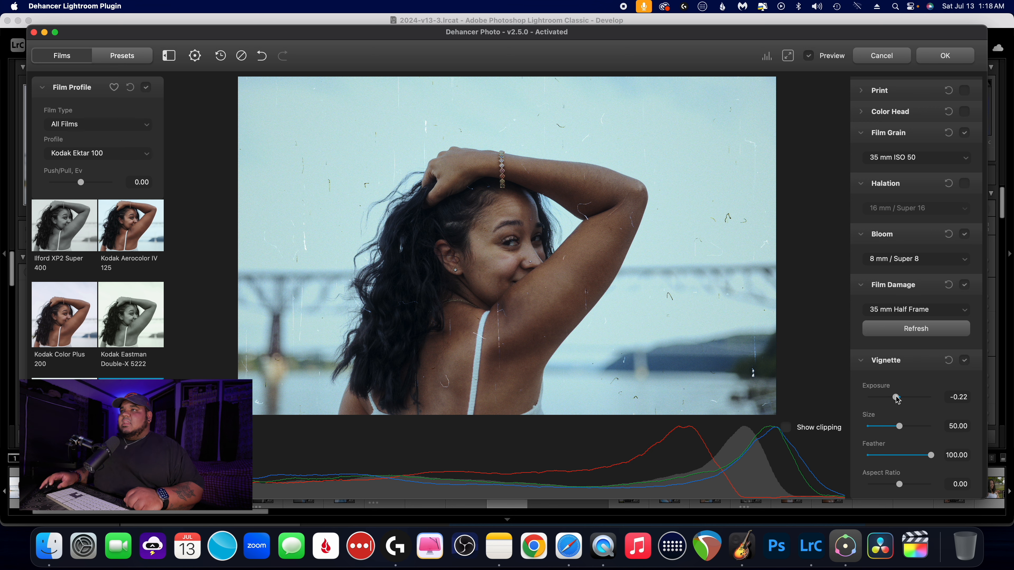
drag(893, 399, 900, 400)
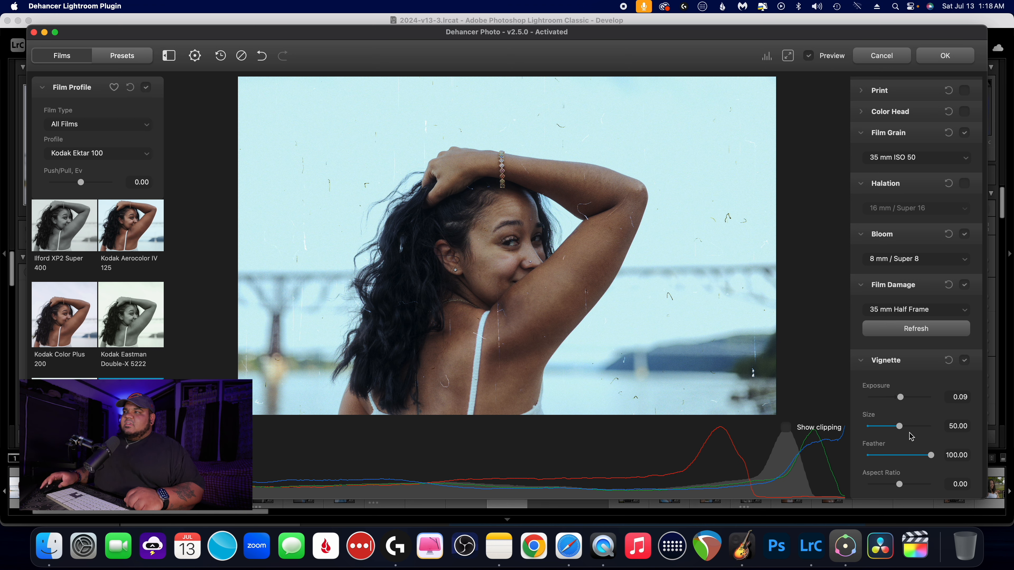